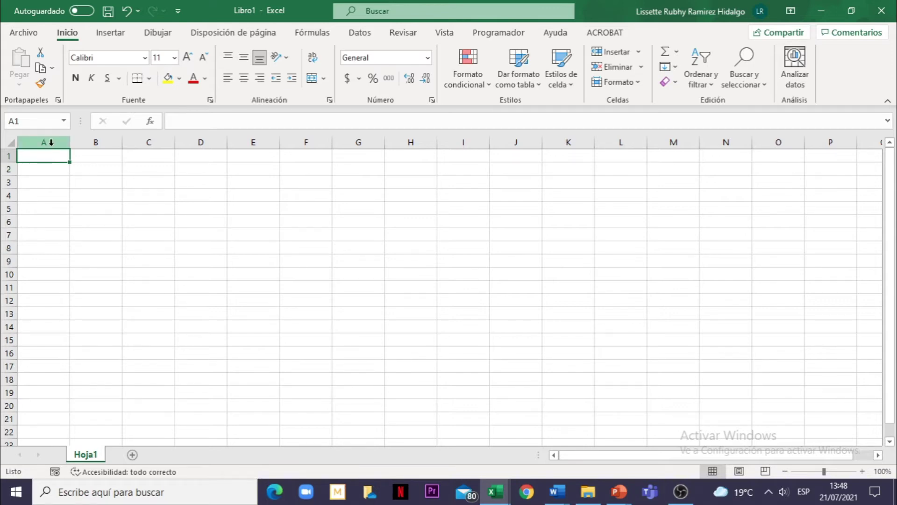
Step: Select cell A3, check InsertarHojas.xlsx, then return to Libro1 and select cell C3
click(69, 183)
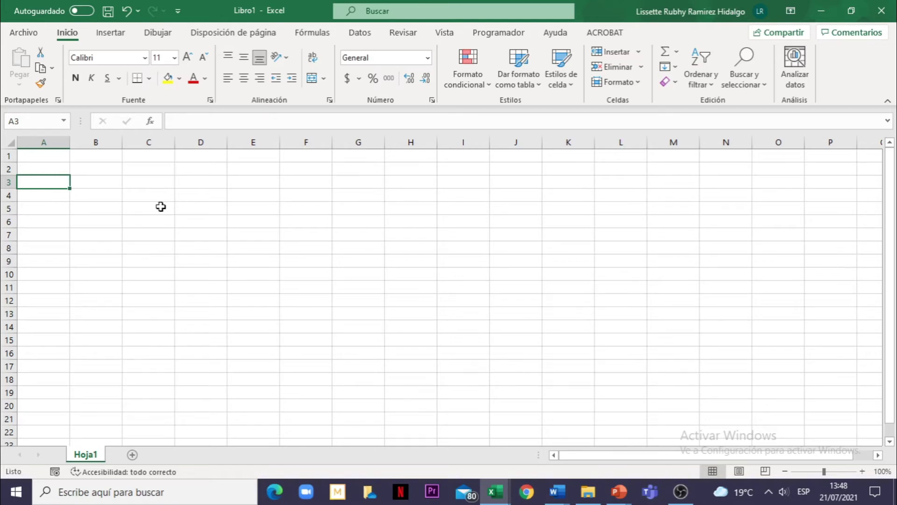
click(499, 492)
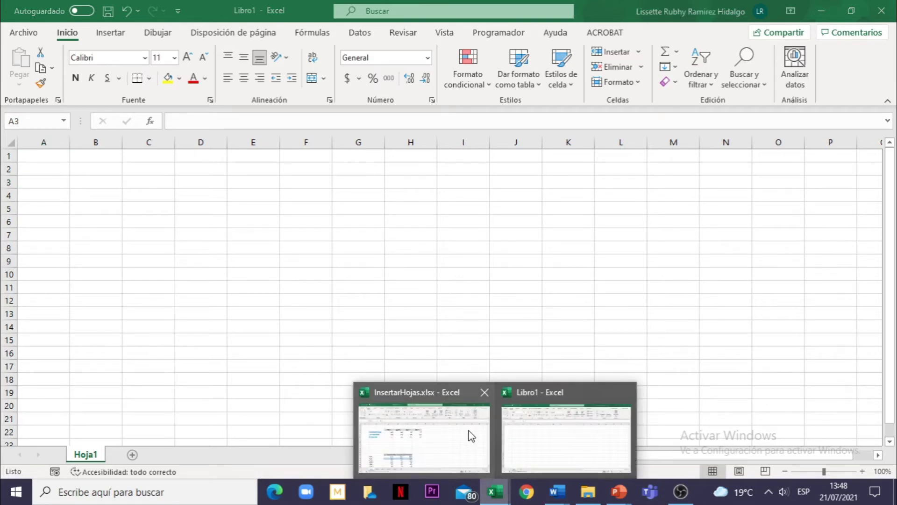
click(405, 423)
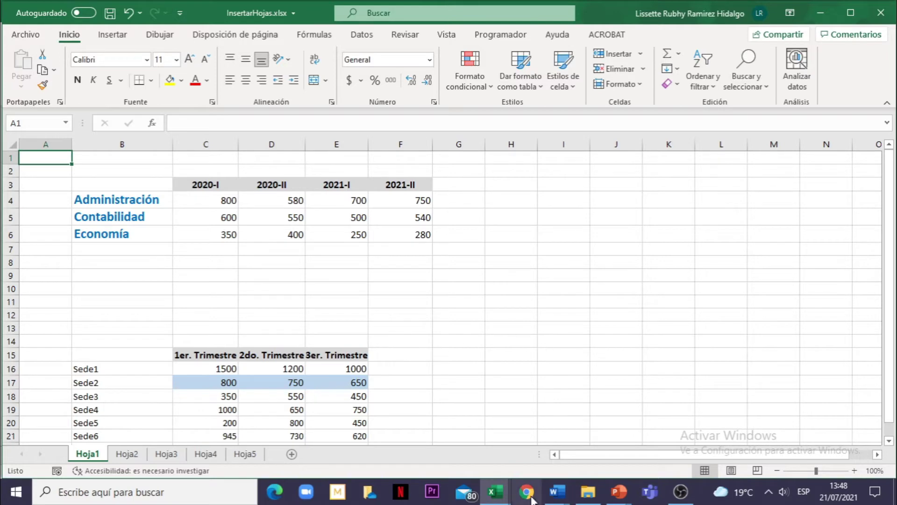
click(495, 491)
click(559, 438)
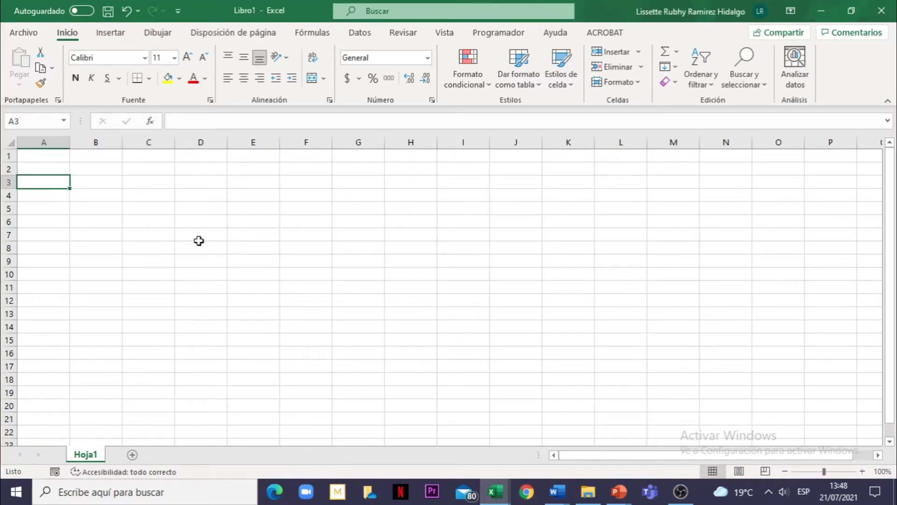
click(124, 183)
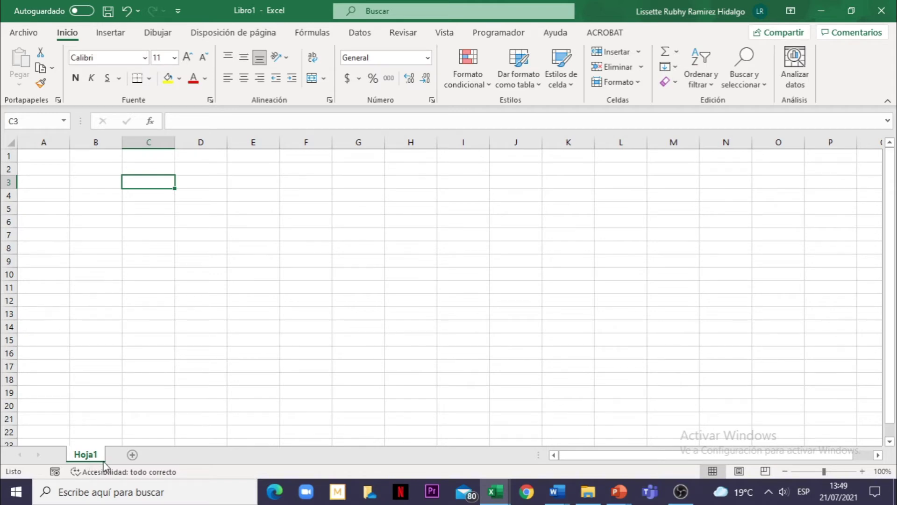
Step: Add three blank sheets, Hoja2, Hoja3 and Hoja4, to Libro1
click(132, 455)
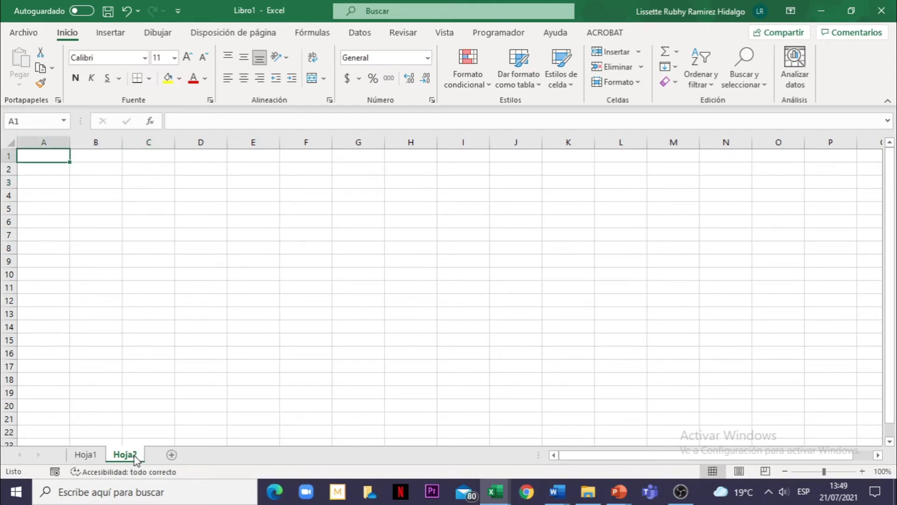
click(171, 454)
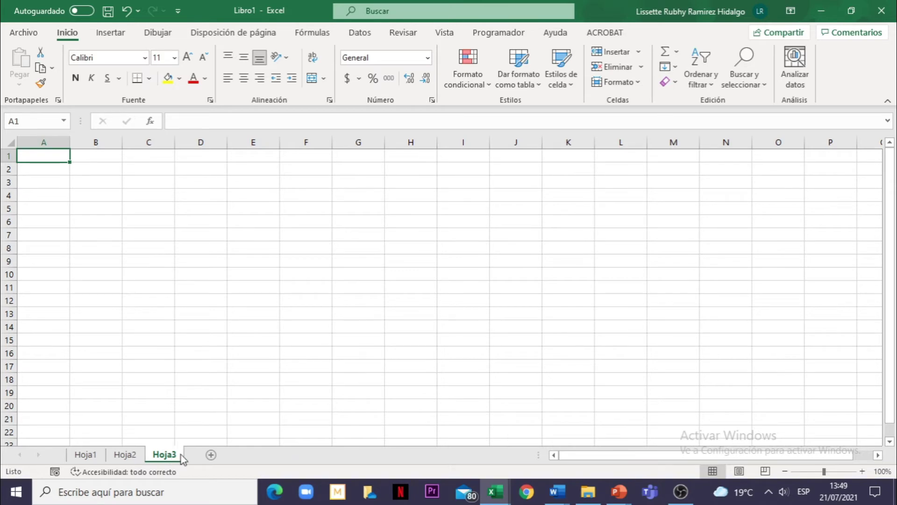
click(211, 456)
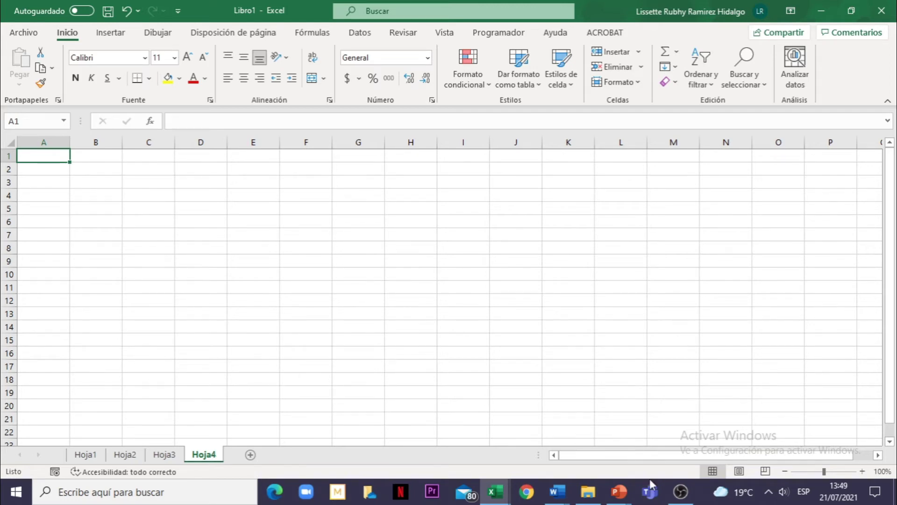
mouse_move(495, 491)
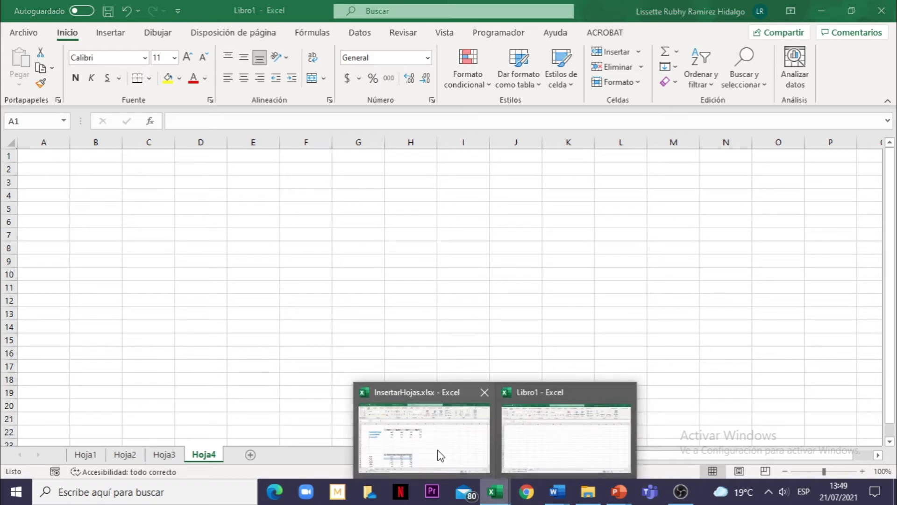
Step: In InsertarHojas.xlsx, delete the Hoja1 sheet and confirm the permanent deletion
click(437, 455)
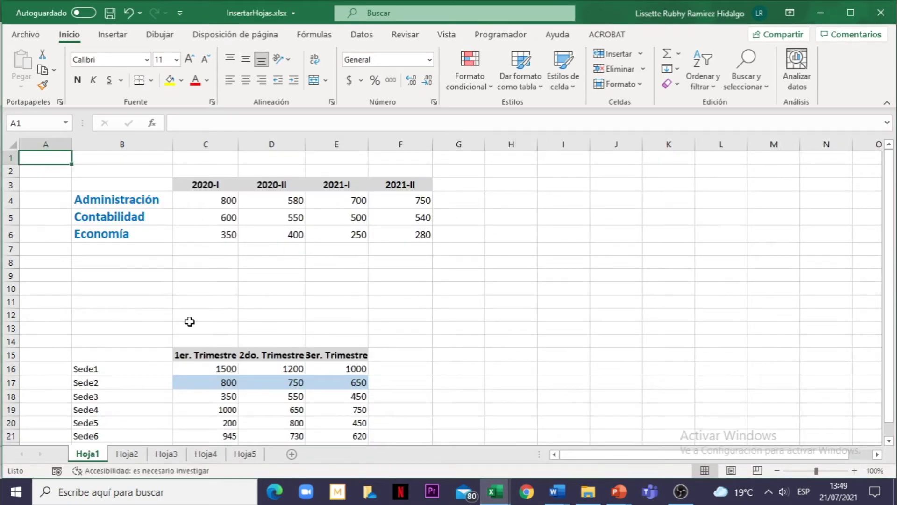
right_click(89, 456)
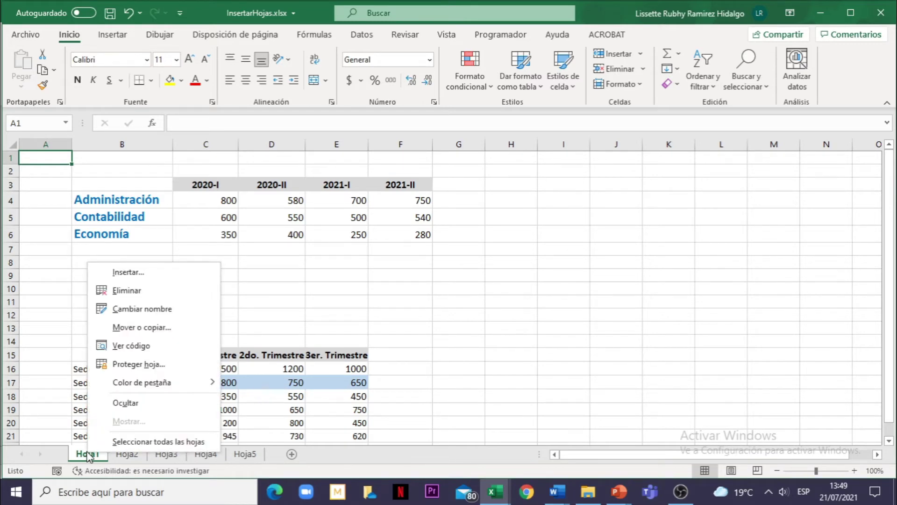
click(135, 292)
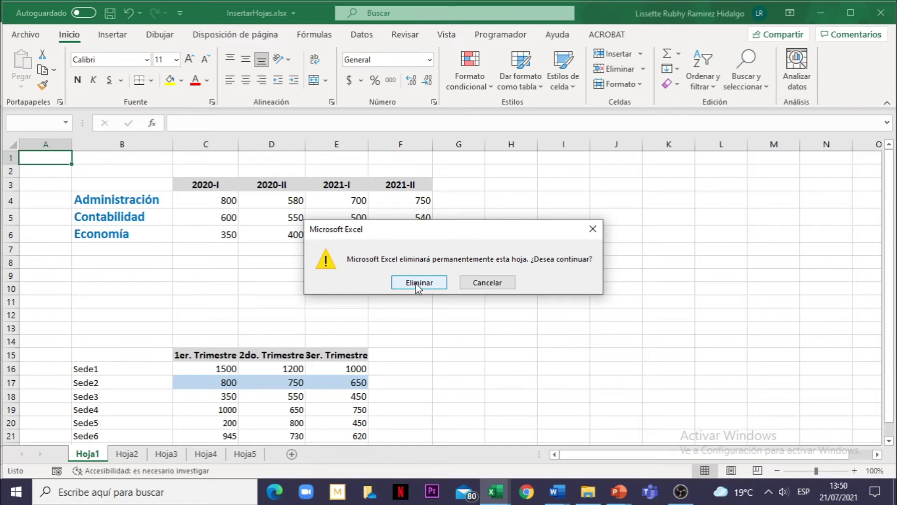
click(419, 283)
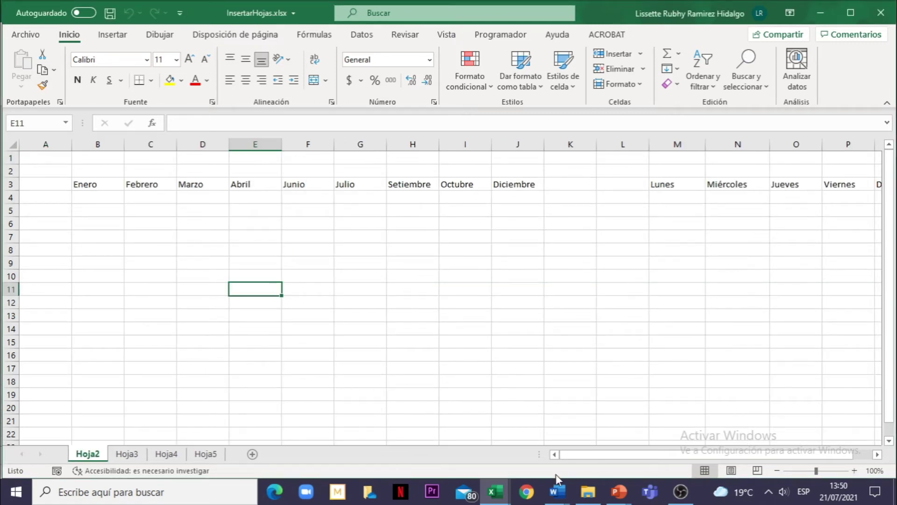
Step: Return to Libro1 and delete its Hoja4 sheet from the tab's context menu
click(496, 495)
click(549, 452)
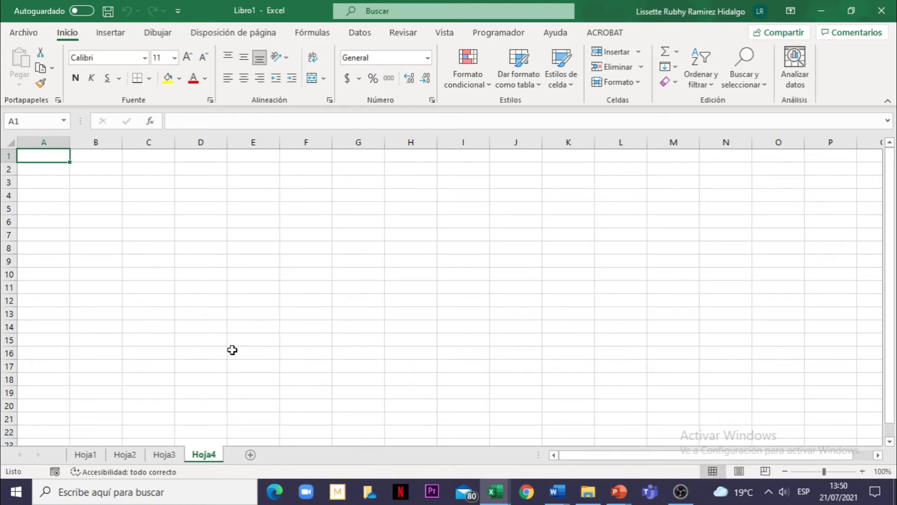
right_click(212, 461)
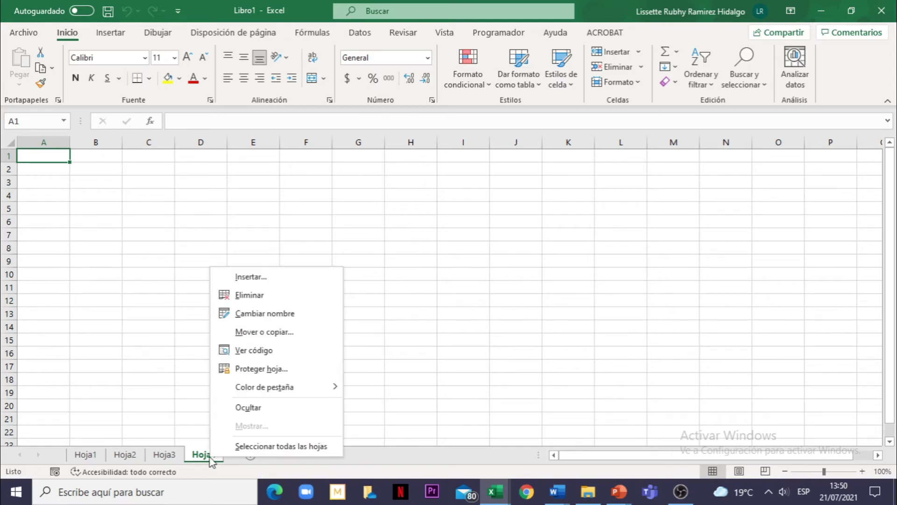
click(243, 295)
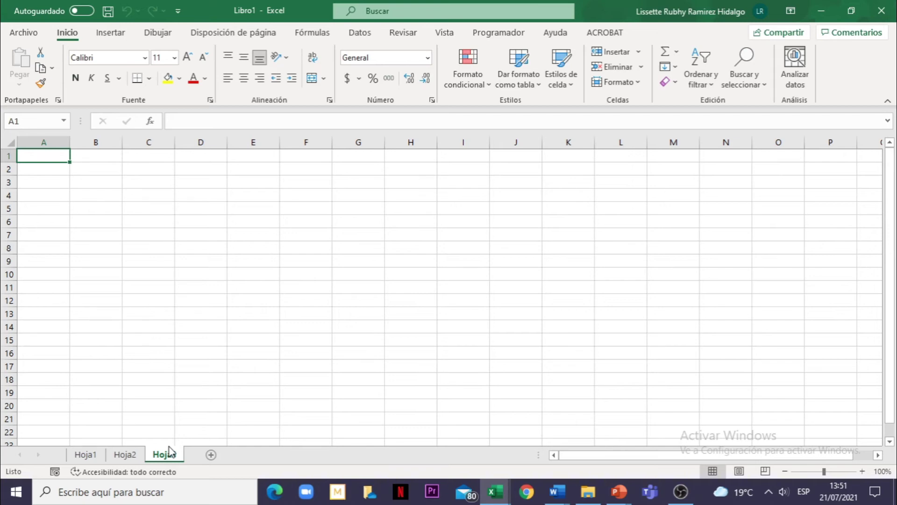
Step: In InsertarHojas.xlsx, show Hoja4's Colores and Hobby table and open the Home delete options
click(496, 493)
click(452, 449)
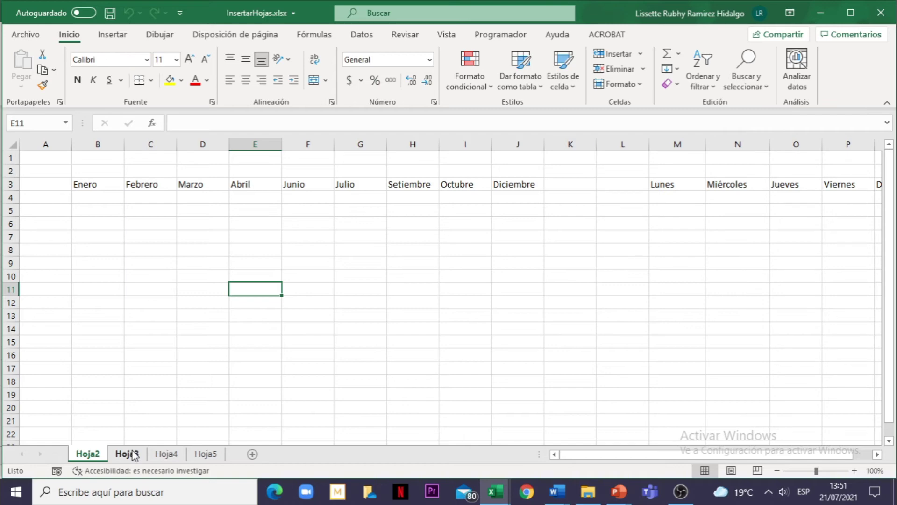
click(172, 457)
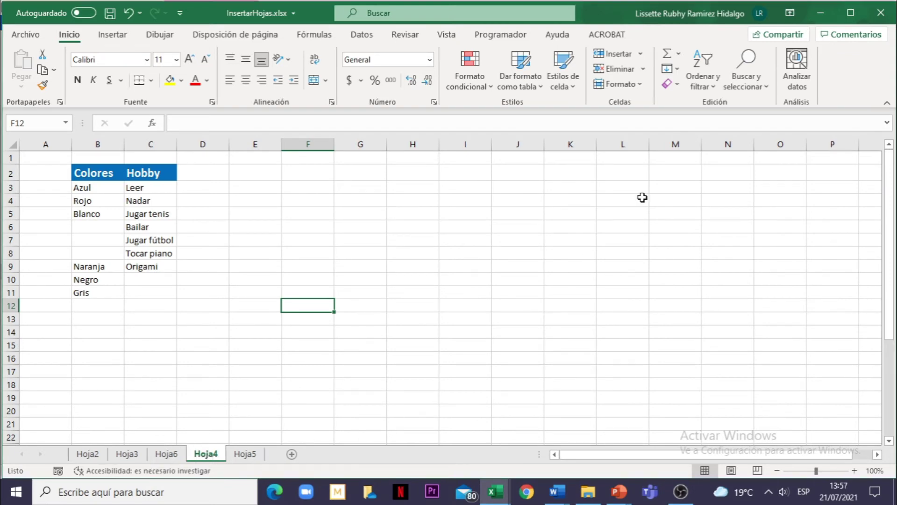
click(644, 69)
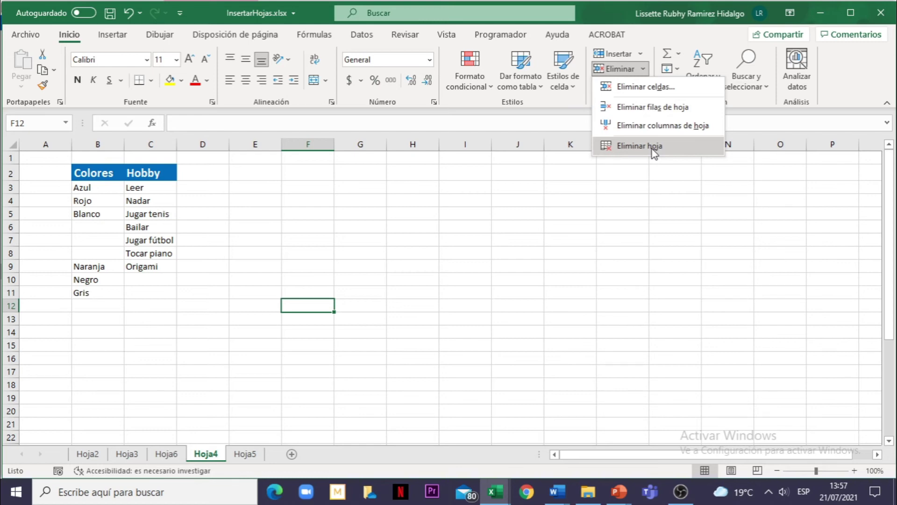
Step: Choose Eliminar hoja to remove Hoja4 and confirm the permanent deletion
click(639, 146)
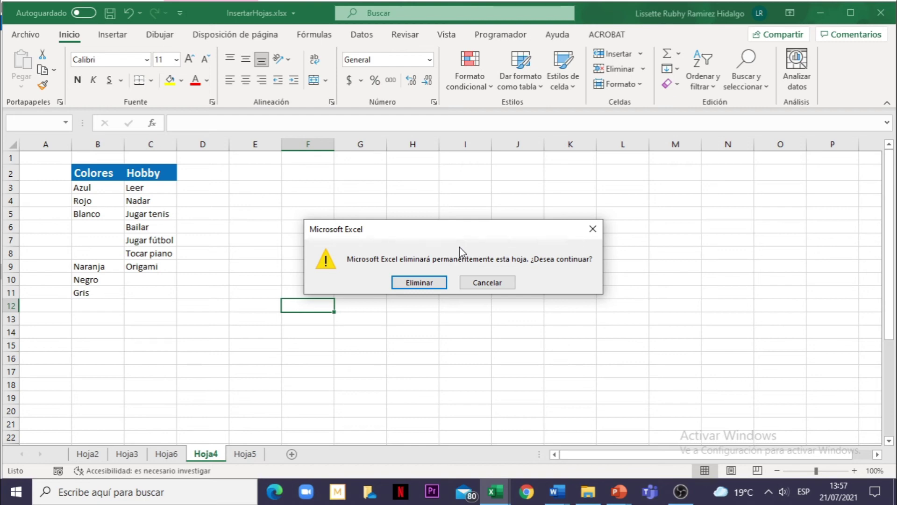
click(414, 282)
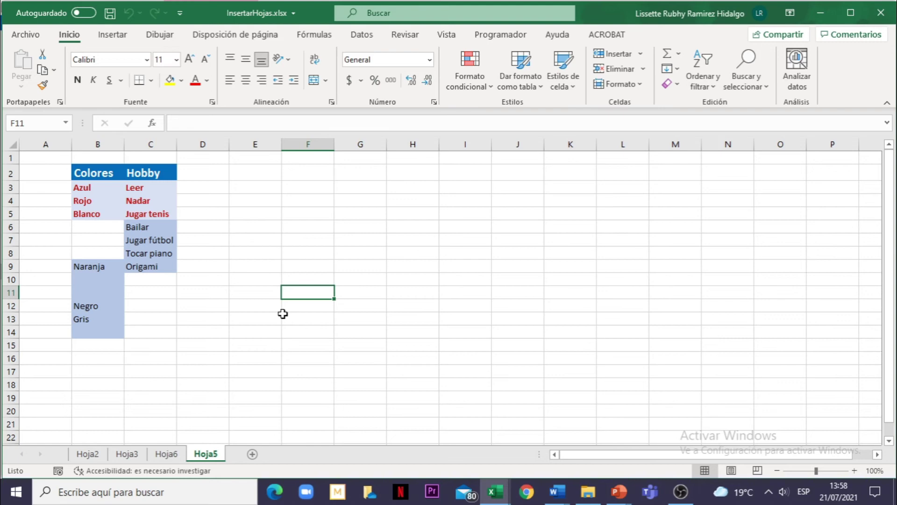
Step: Group Hoja2 and Hoja3 with Hoja5, then delete all three sheets together and confirm
click(210, 385)
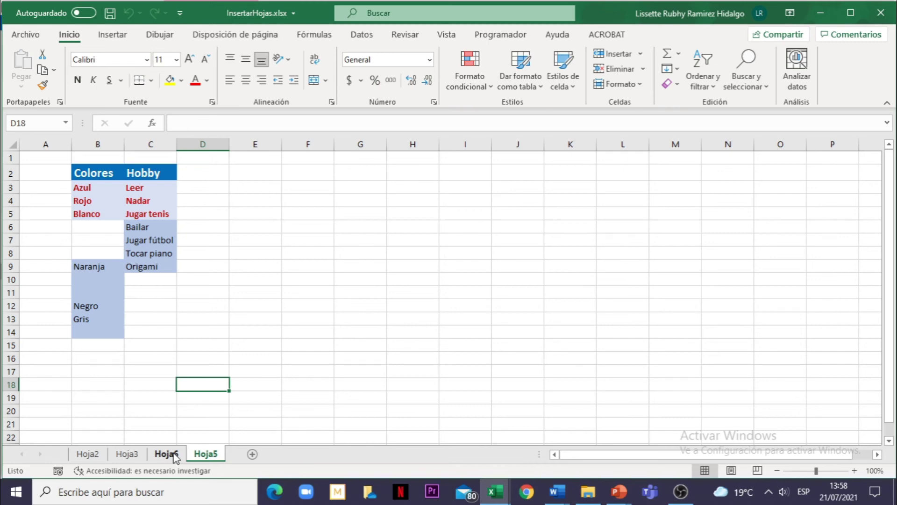
ctrl+click(128, 455)
ctrl+click(88, 454)
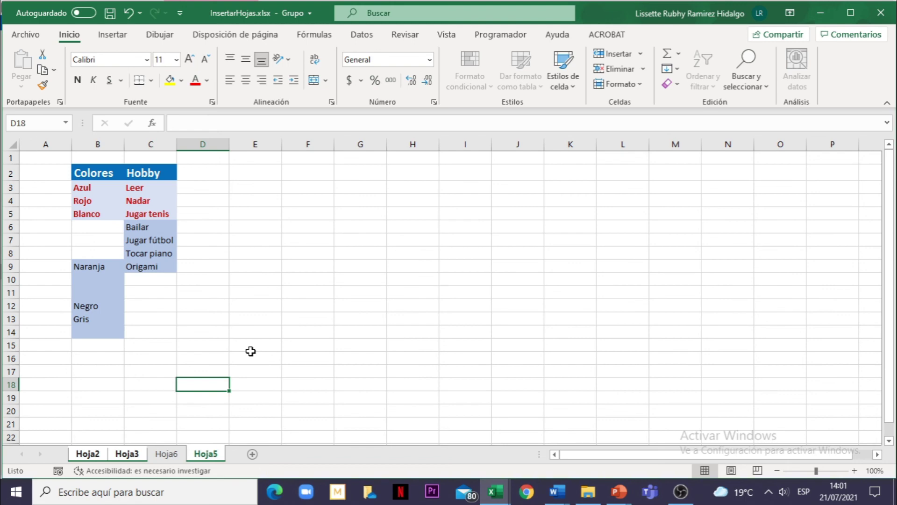
right_click(197, 457)
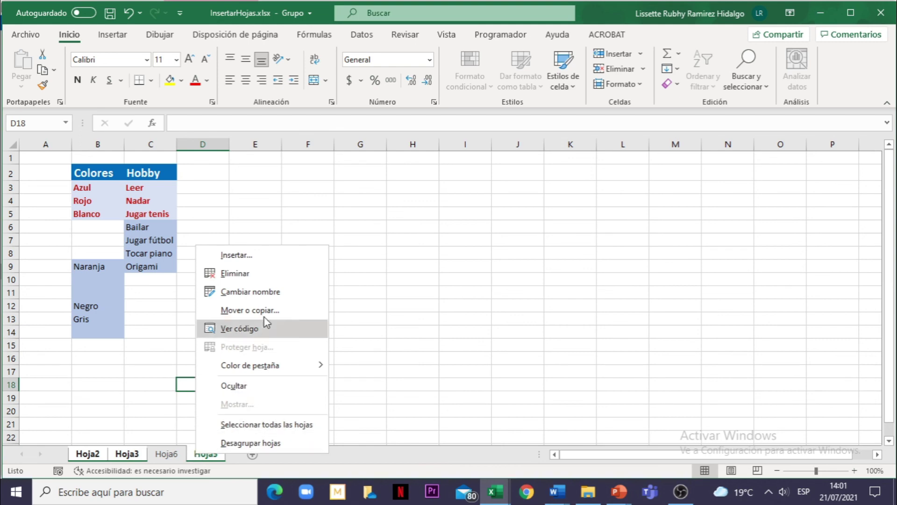
click(235, 273)
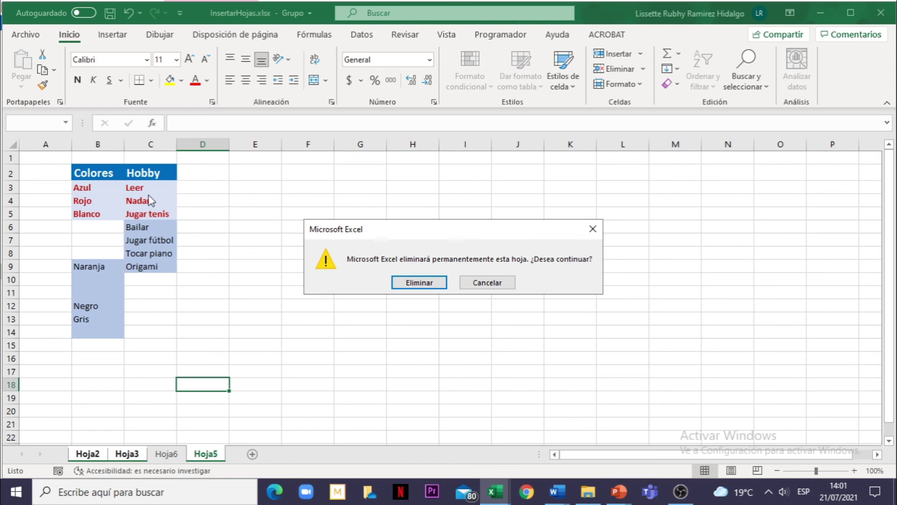
click(419, 283)
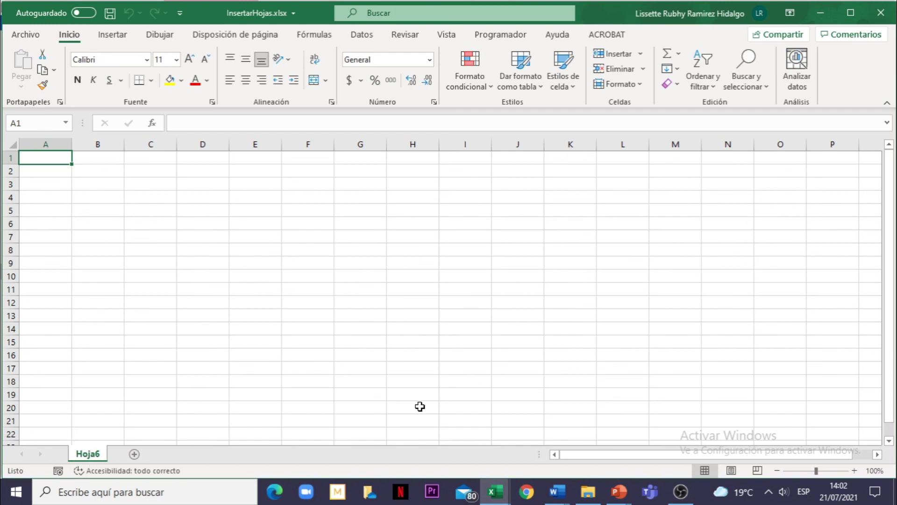
click(397, 305)
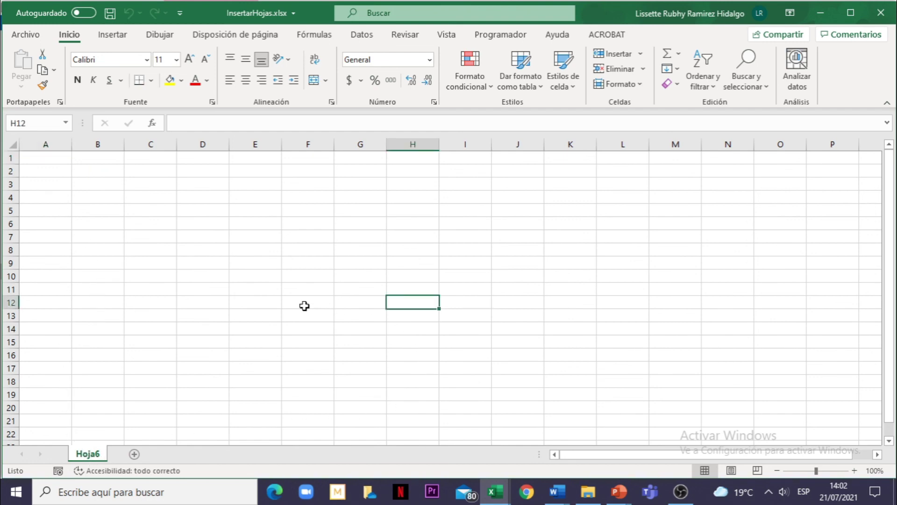